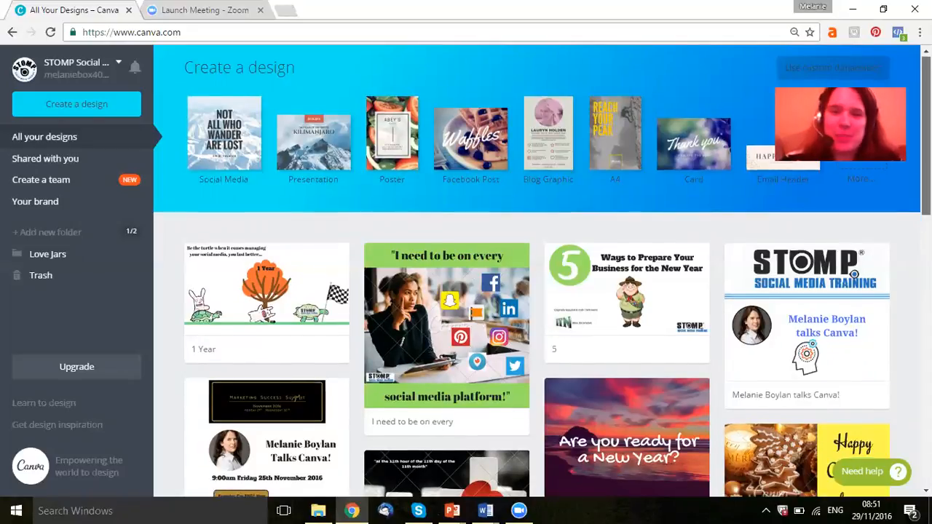
- Look through the thumbnails of the existing designs on the home page
{"action": "scroll", "coordinate": [537, 271], "scroll_direction": "down", "scroll_amount": 1}
{"action": "scroll", "coordinate": [542, 272], "scroll_direction": "down", "scroll_amount": 2}
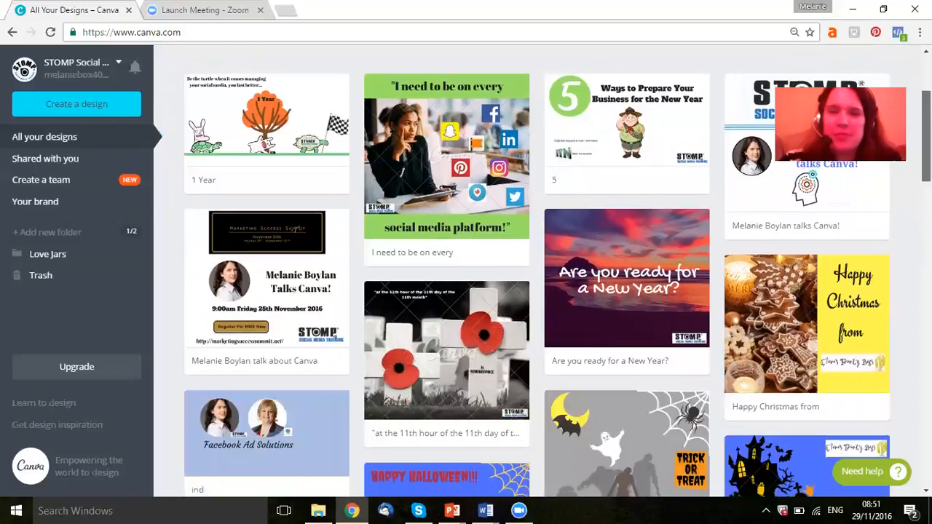
{"action": "scroll", "coordinate": [542, 271], "scroll_direction": "down", "scroll_amount": 1}
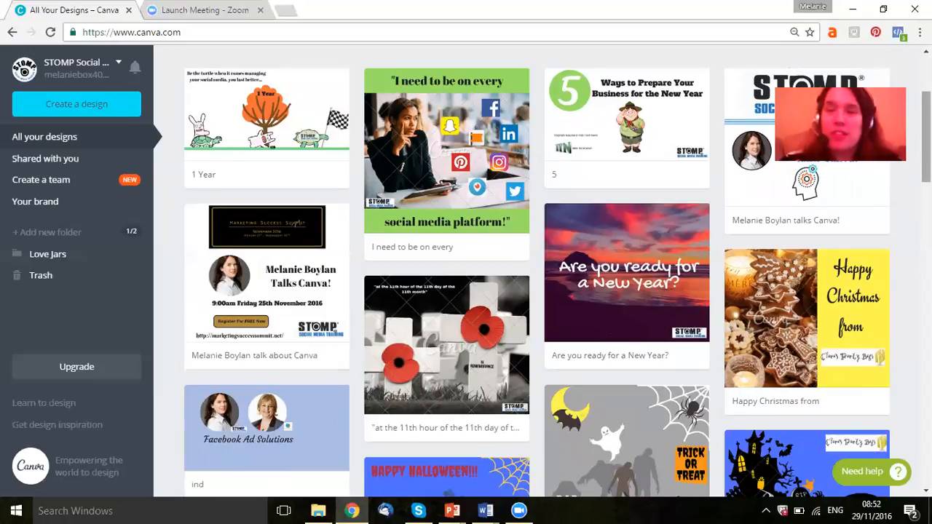
{"action": "scroll", "coordinate": [539, 277], "scroll_direction": "up", "scroll_amount": 3}
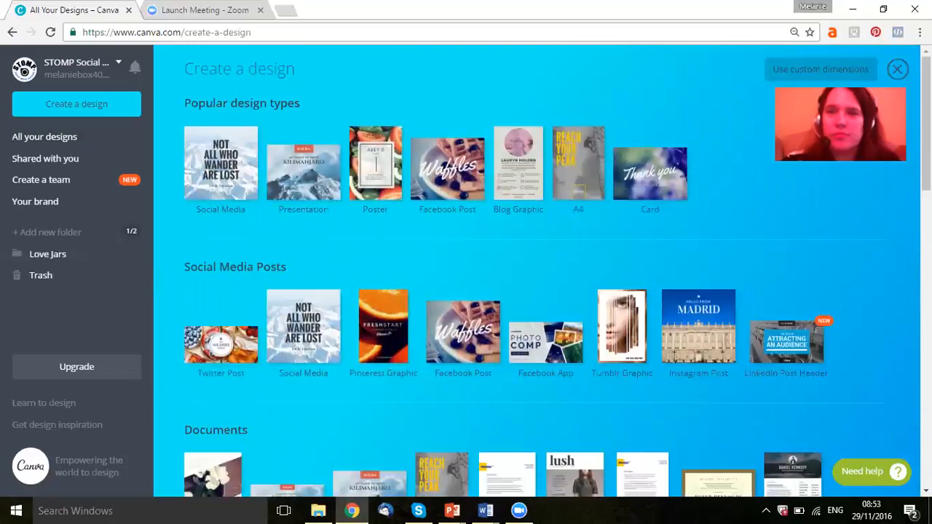
- Examine the available design types in every category, from popular designs and social media posts through to events and ads
{"action": "scroll", "coordinate": [907, 148], "scroll_direction": "down", "scroll_amount": 2}
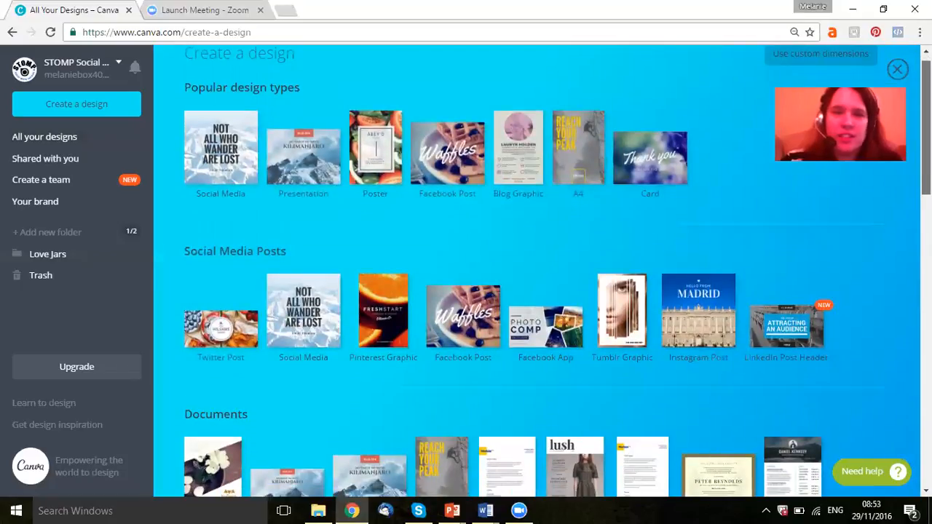
{"action": "scroll", "coordinate": [557, 273], "scroll_direction": "down", "scroll_amount": 2}
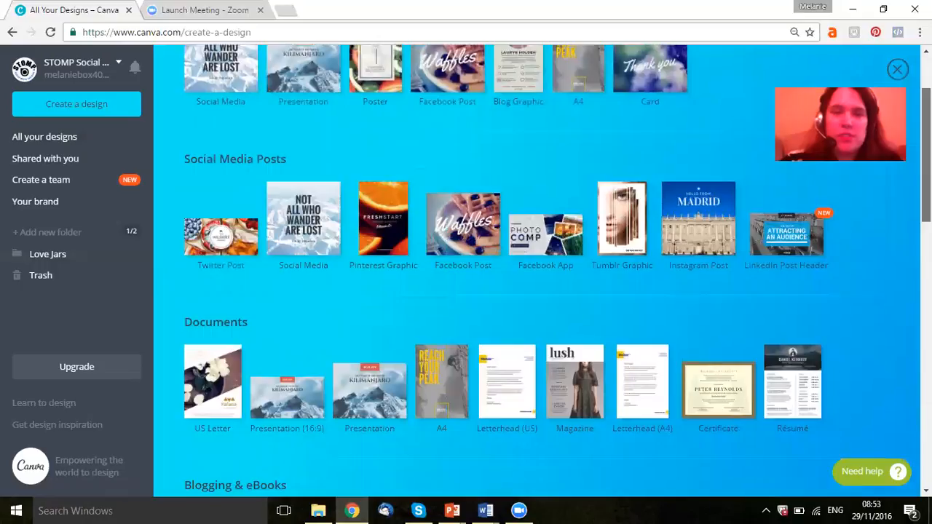
{"action": "scroll", "coordinate": [557, 273], "scroll_direction": "down", "scroll_amount": 2}
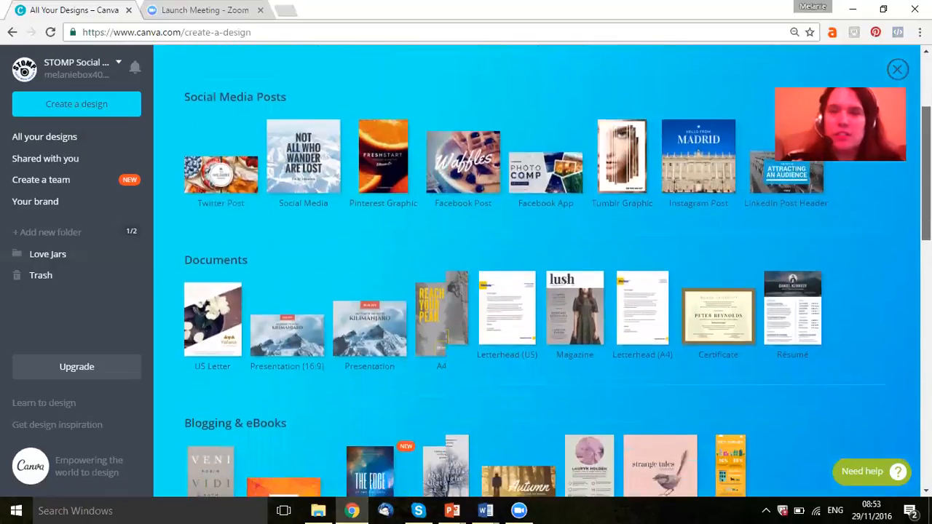
{"action": "scroll", "coordinate": [557, 276], "scroll_direction": "down", "scroll_amount": 3}
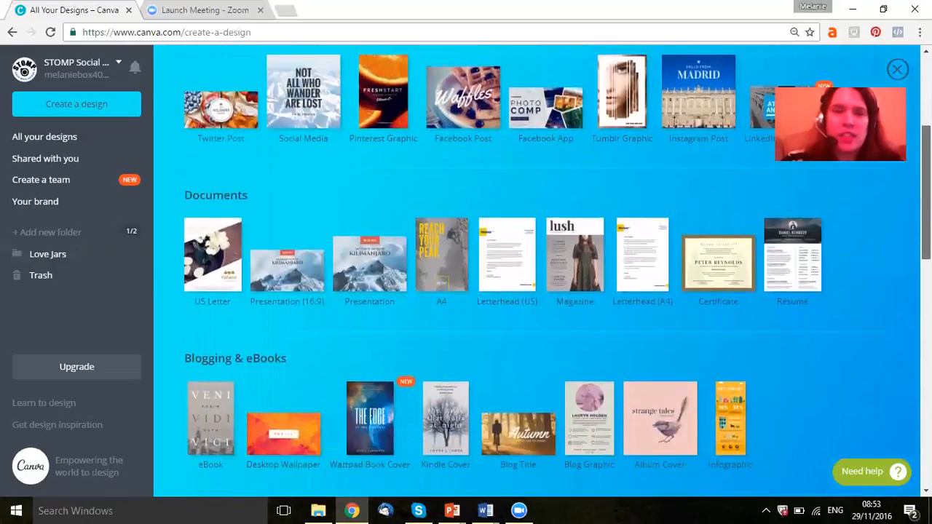
{"action": "scroll", "coordinate": [557, 277], "scroll_direction": "down", "scroll_amount": 2}
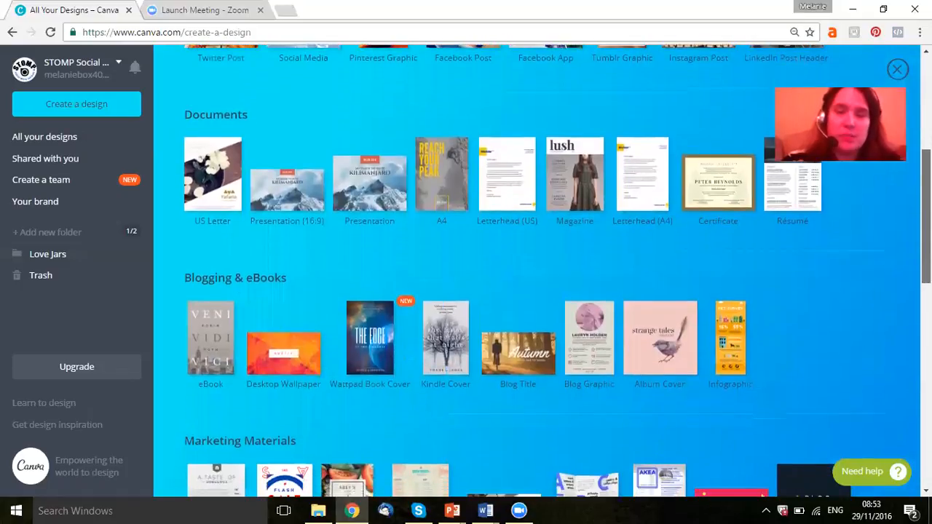
{"action": "scroll", "coordinate": [557, 277], "scroll_direction": "down", "scroll_amount": 4}
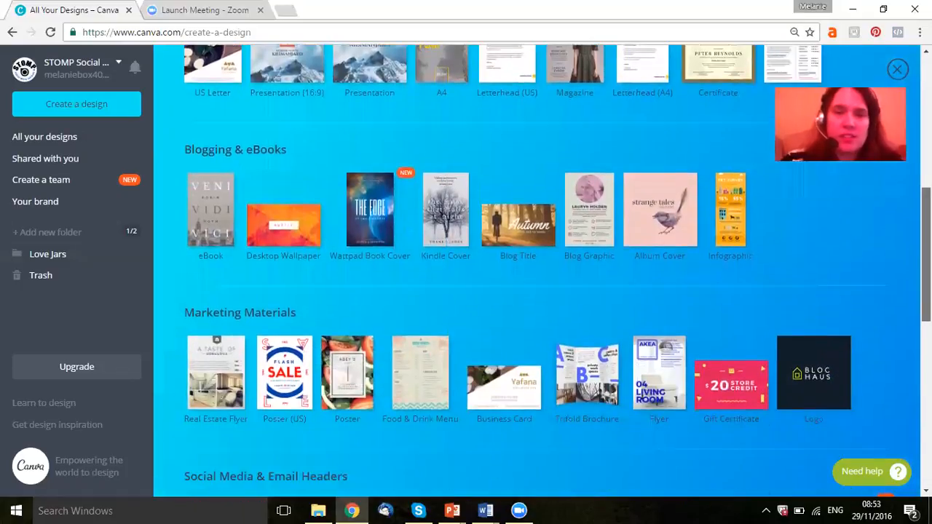
{"action": "scroll", "coordinate": [557, 277], "scroll_direction": "down", "scroll_amount": 3}
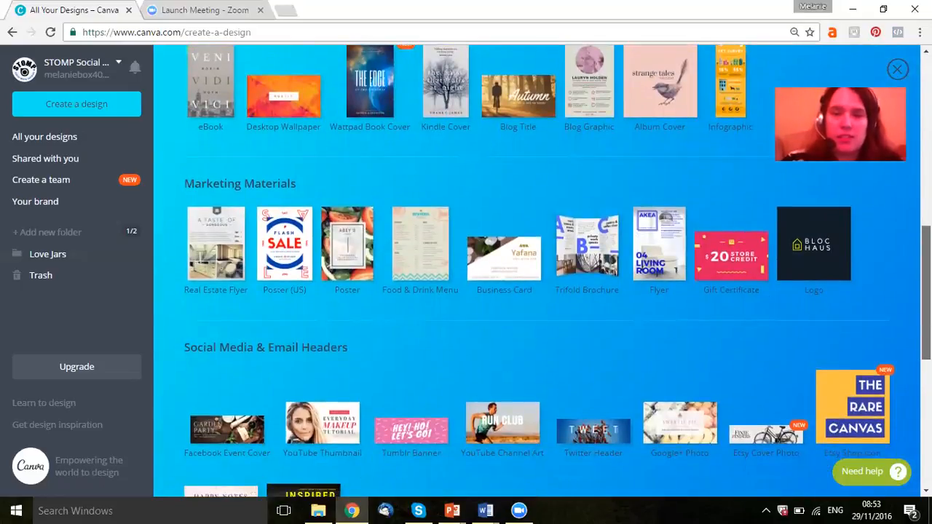
{"action": "scroll", "coordinate": [539, 276], "scroll_direction": "down", "scroll_amount": 1}
{"action": "scroll", "coordinate": [539, 276], "scroll_direction": "down", "scroll_amount": 5}
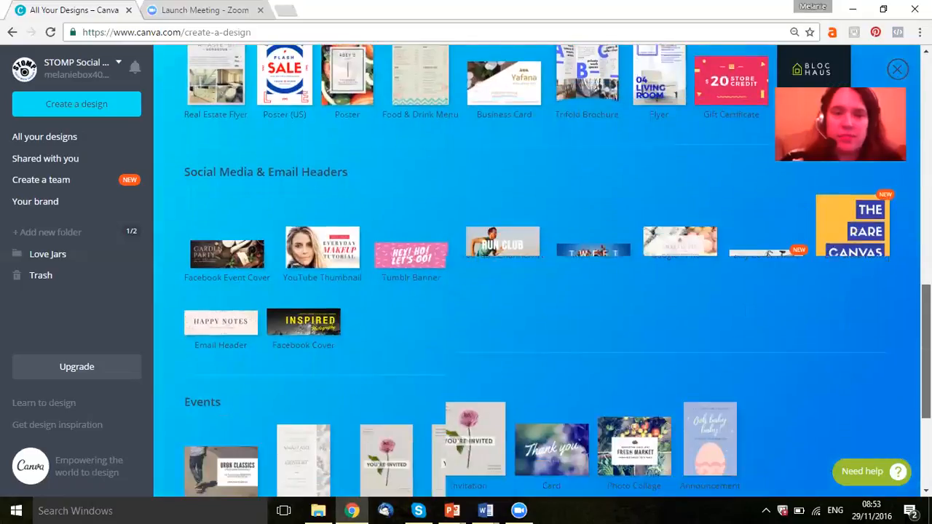
{"action": "scroll", "coordinate": [539, 276], "scroll_direction": "down", "scroll_amount": 1}
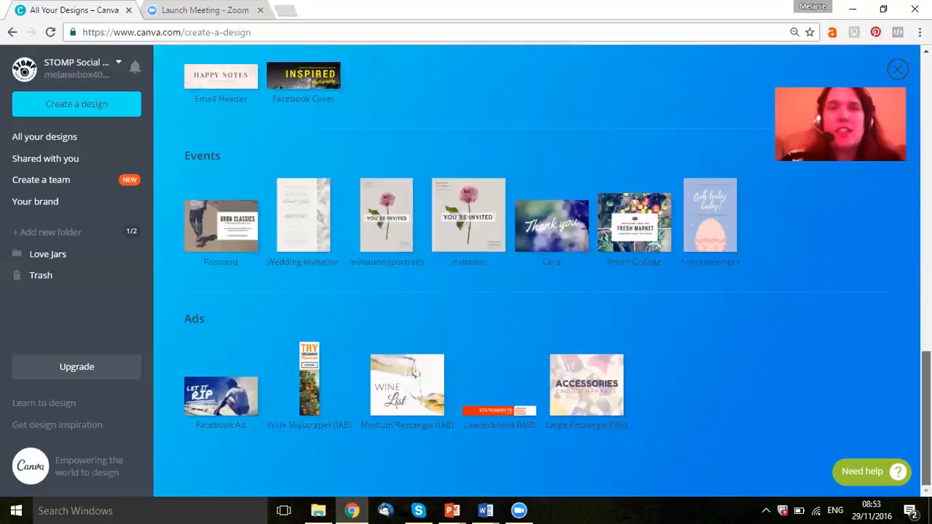
{"action": "scroll", "coordinate": [539, 277], "scroll_direction": "up", "scroll_amount": 6}
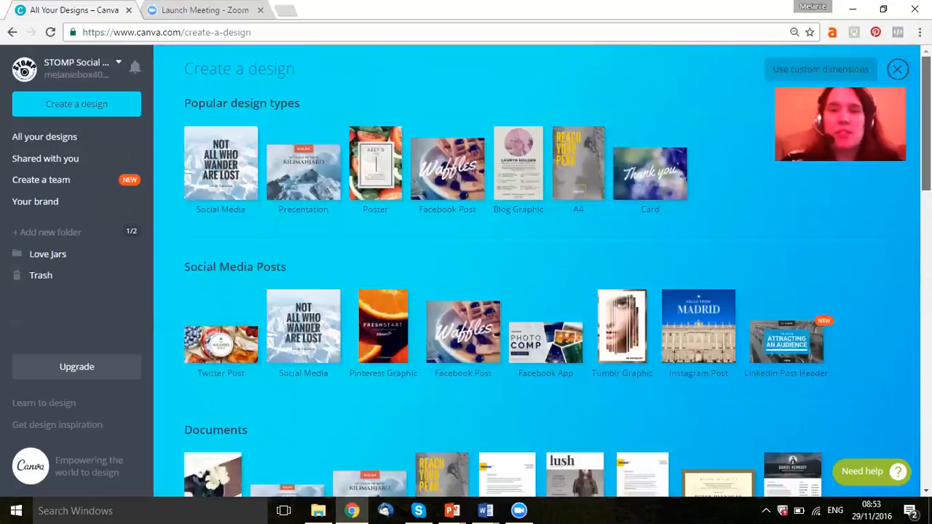
{"action": "left_click", "coordinate": [819, 70]}
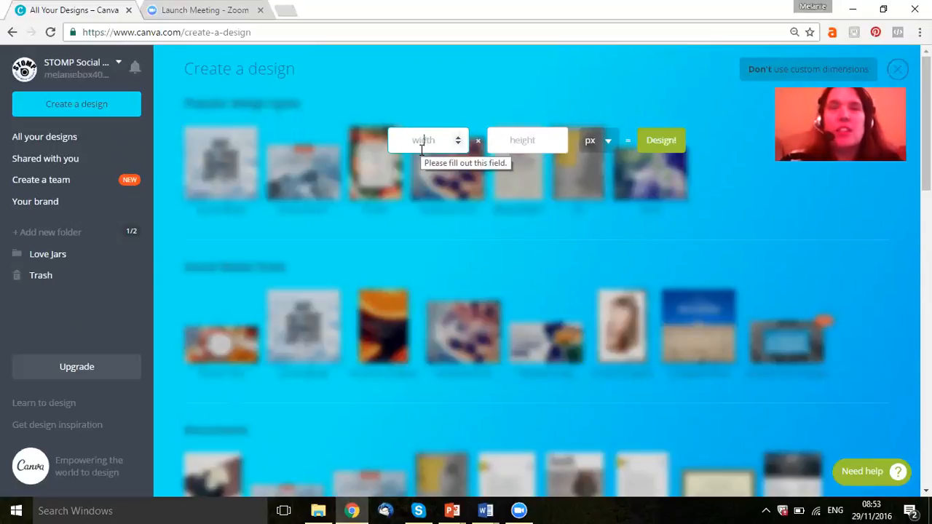
{"action": "left_click", "coordinate": [599, 140]}
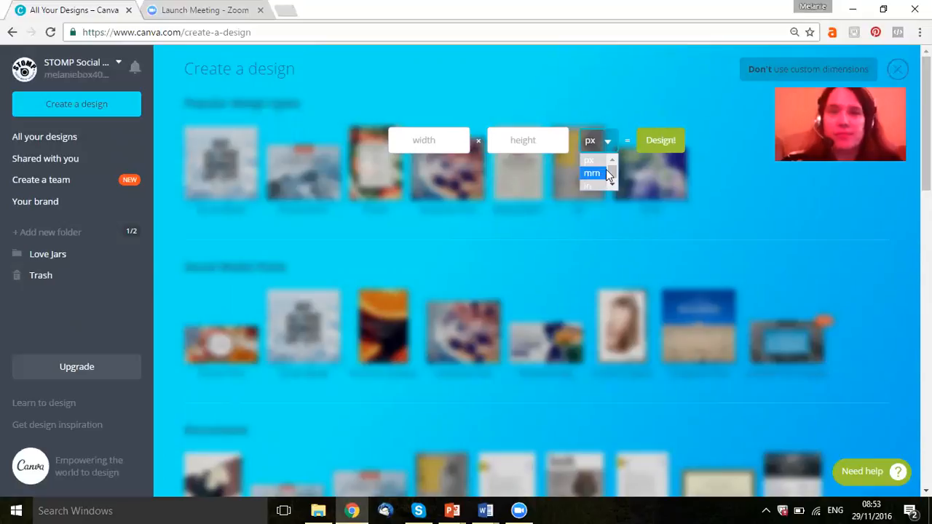
{"action": "left_click", "coordinate": [901, 73]}
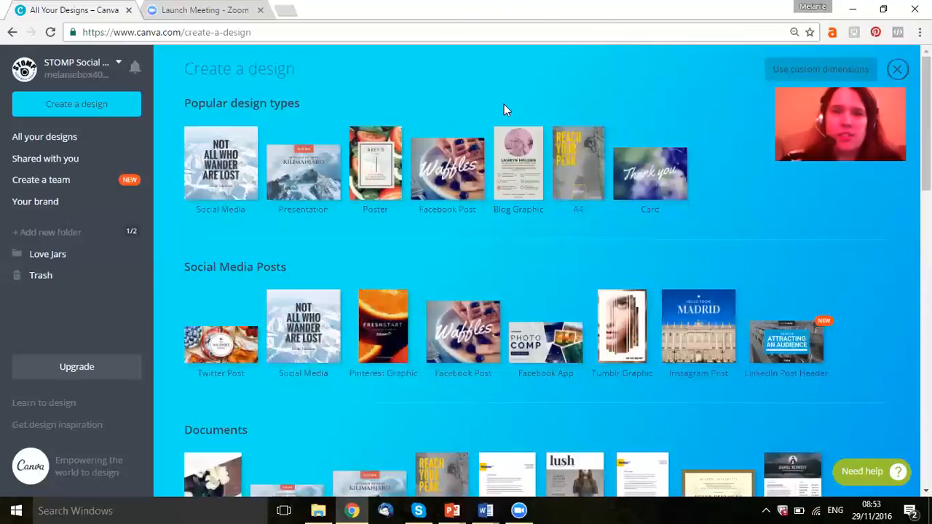
- Create a new Facebook Post design from the popular design types and browse the ready-made Canva layouts
{"action": "left_click", "coordinate": [442, 178]}
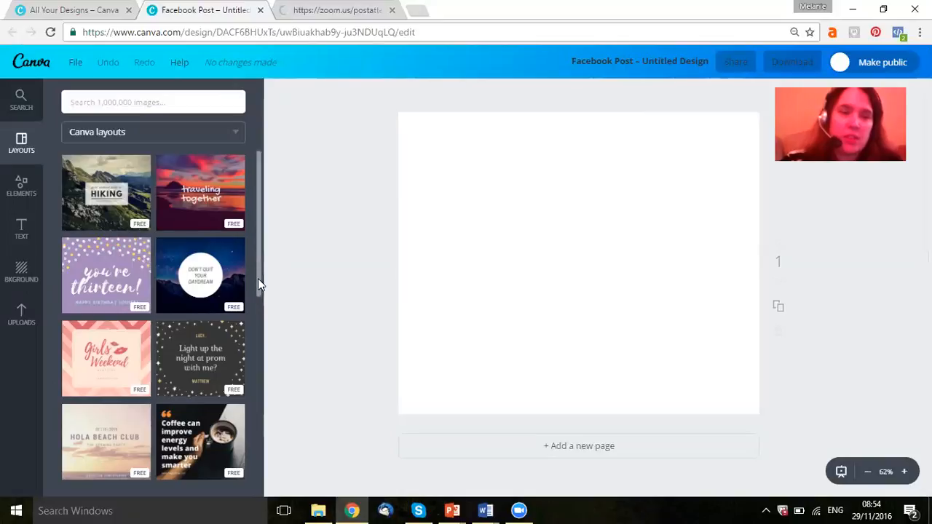
{"action": "left_click_drag", "start_coordinate": [263, 307], "coordinate": [271, 375]}
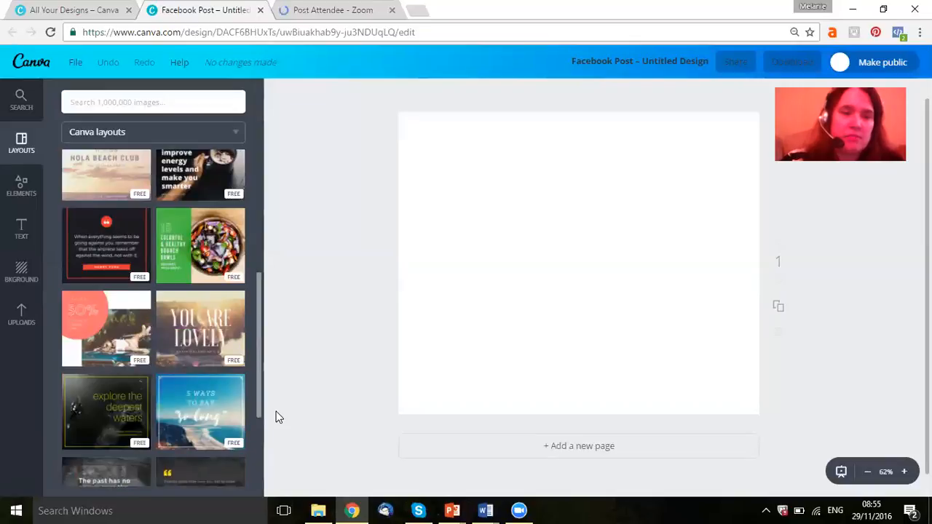
{"action": "left_click_drag", "start_coordinate": [276, 411], "coordinate": [272, 477]}
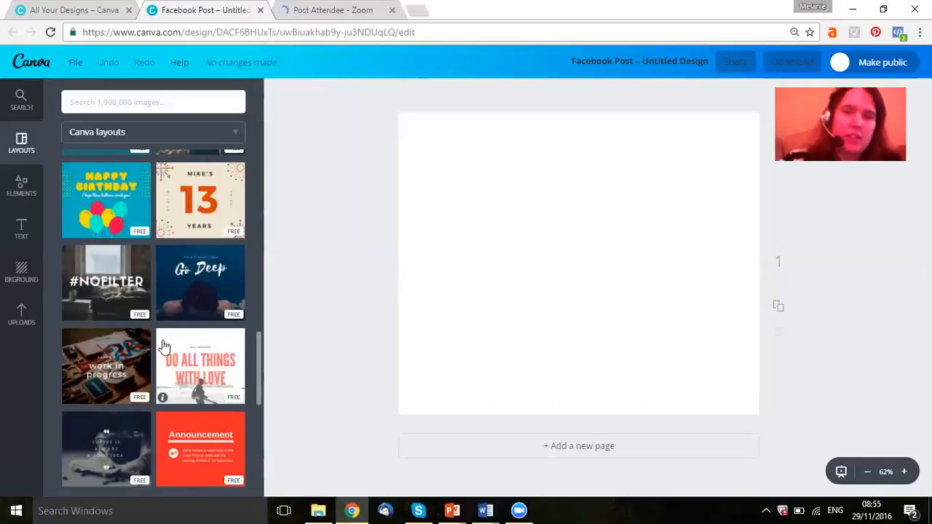
- Search the image library for "swimming" and look through the free and paid results
{"action": "left_click", "coordinate": [157, 102]}
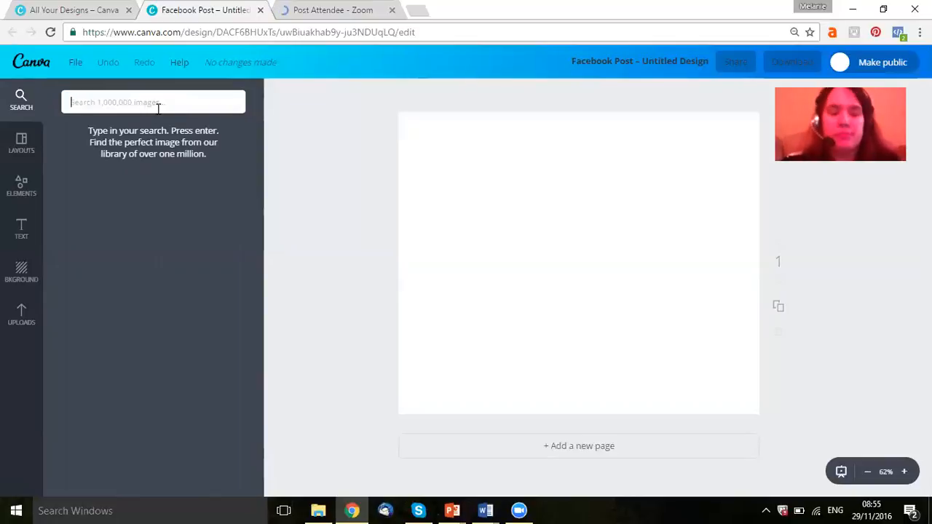
{"action": "type", "text": "swimming"}
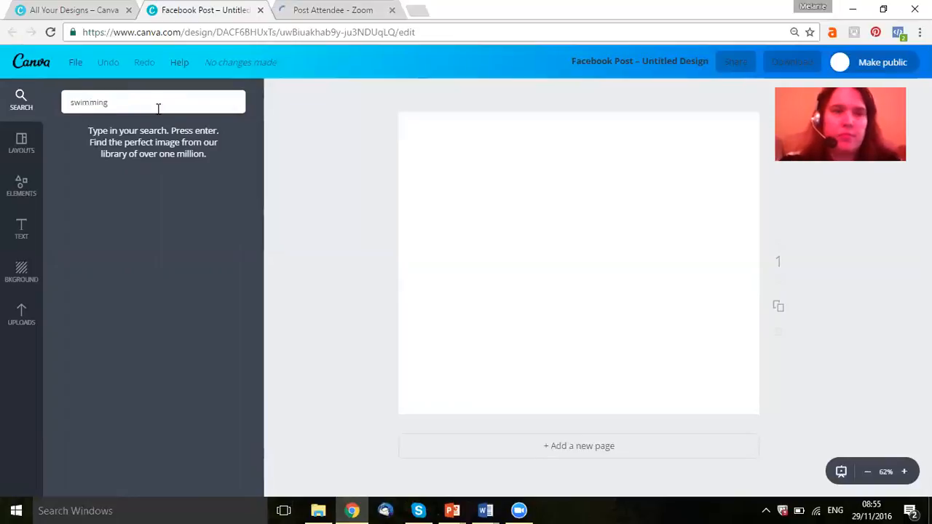
{"action": "key", "text": "Return"}
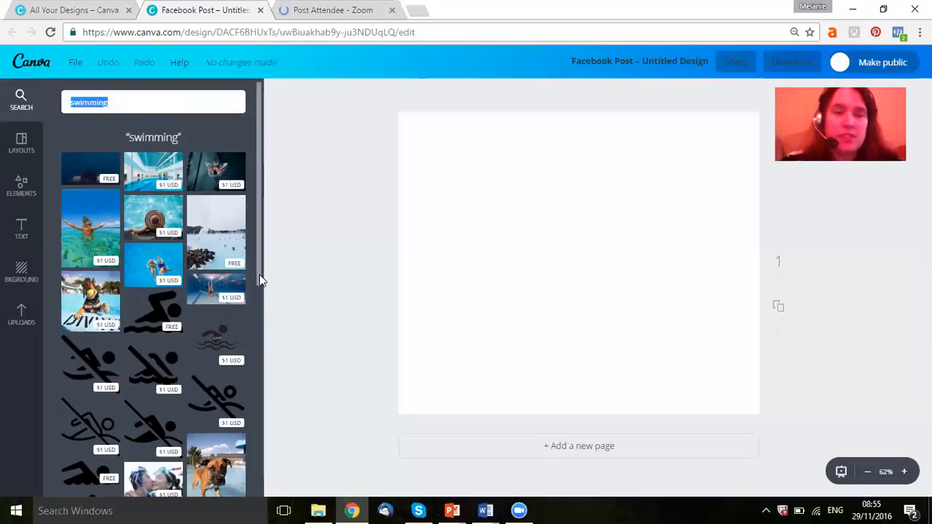
{"action": "left_click_drag", "start_coordinate": [259, 275], "coordinate": [262, 482]}
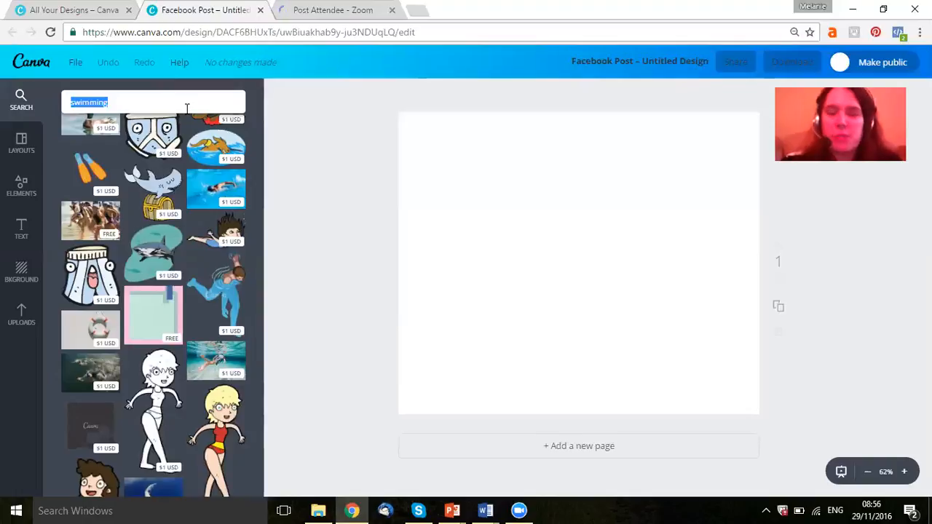
- Replace the image search term with "trees" and run the search
{"action": "key", "text": "BackSpace"}
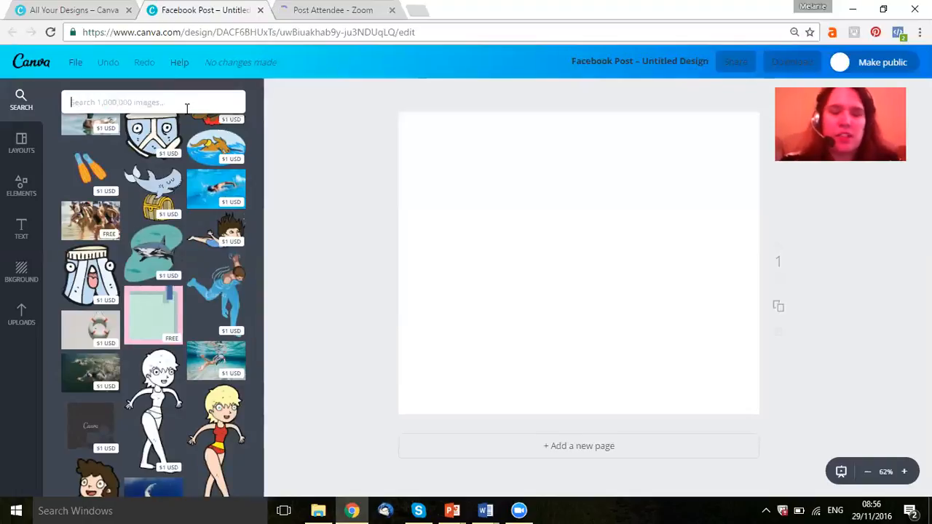
{"action": "type", "text": "tr"}
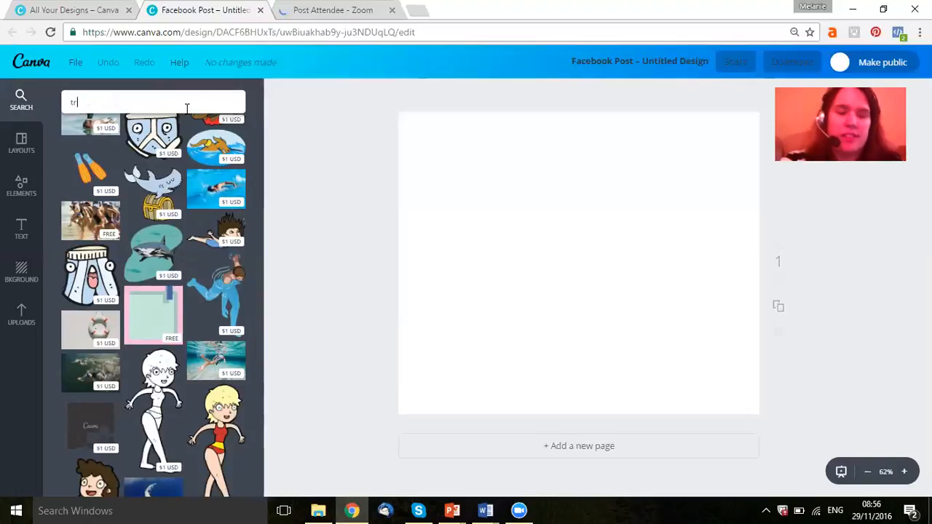
{"action": "type", "text": "ees"}
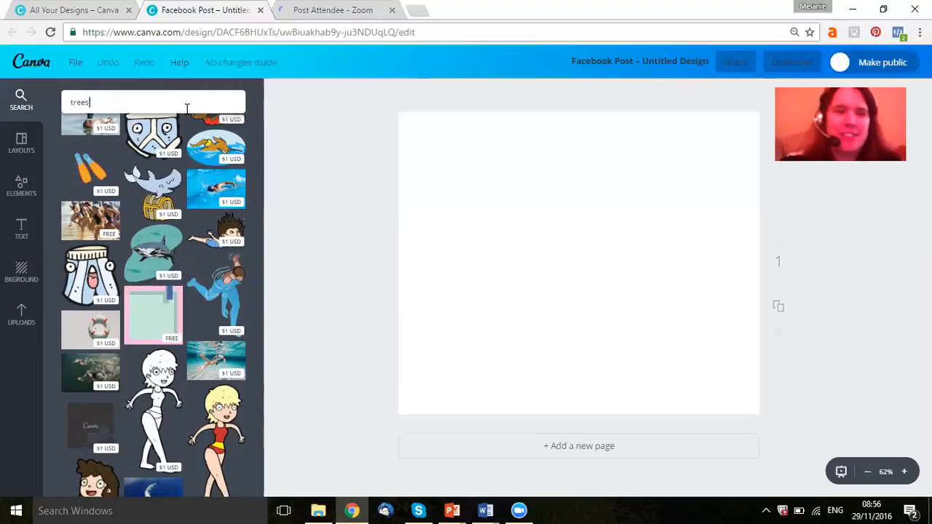
{"action": "key", "text": "Return"}
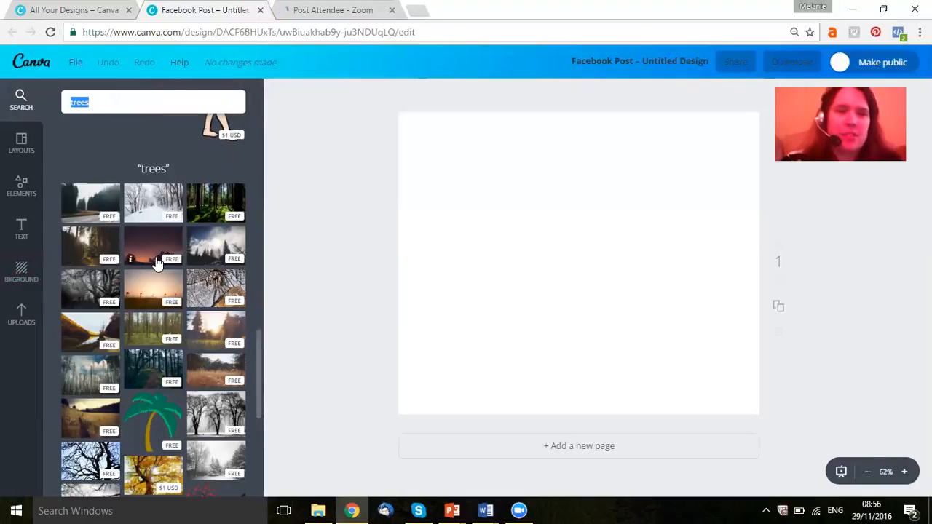
- Add the free starry dusk sky photo with tree silhouettes and enlarge it to cover the page's full width and upper part
{"action": "left_click", "coordinate": [153, 250]}
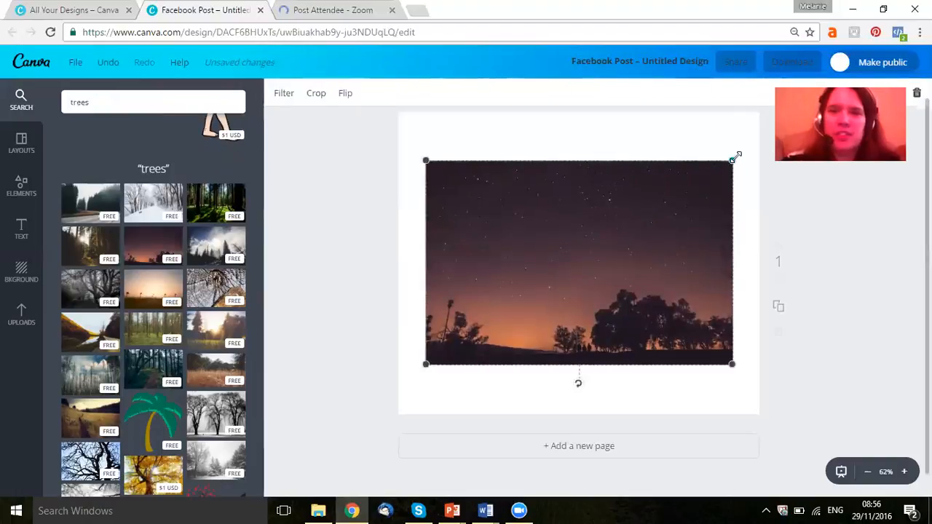
{"action": "left_click_drag", "start_coordinate": [734, 156], "coordinate": [767, 133]}
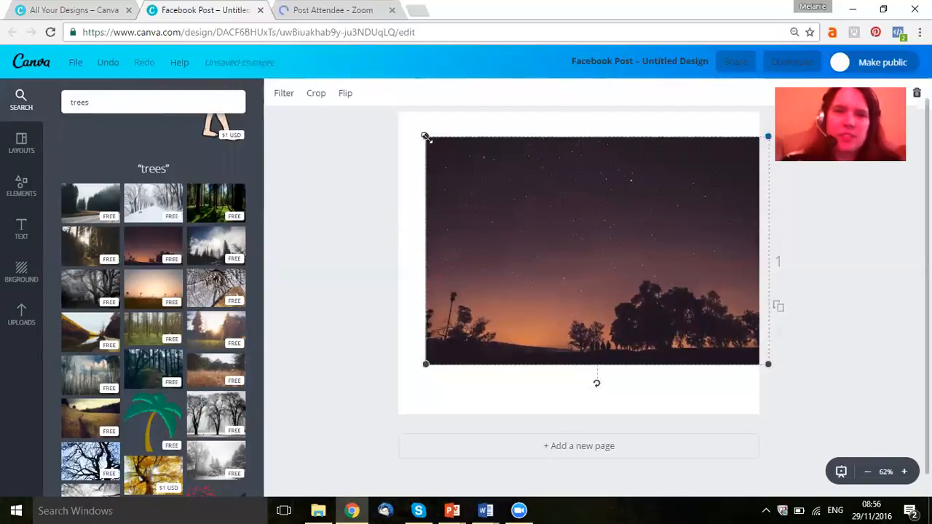
{"action": "left_click_drag", "start_coordinate": [398, 127], "coordinate": [383, 118]}
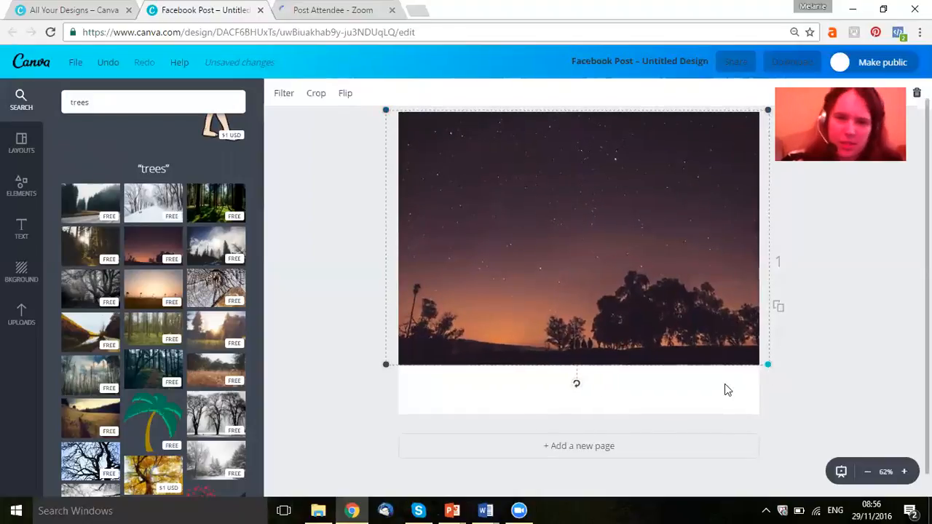
- Set the page background to black and look through the free background patterns
{"action": "left_click", "coordinate": [16, 275]}
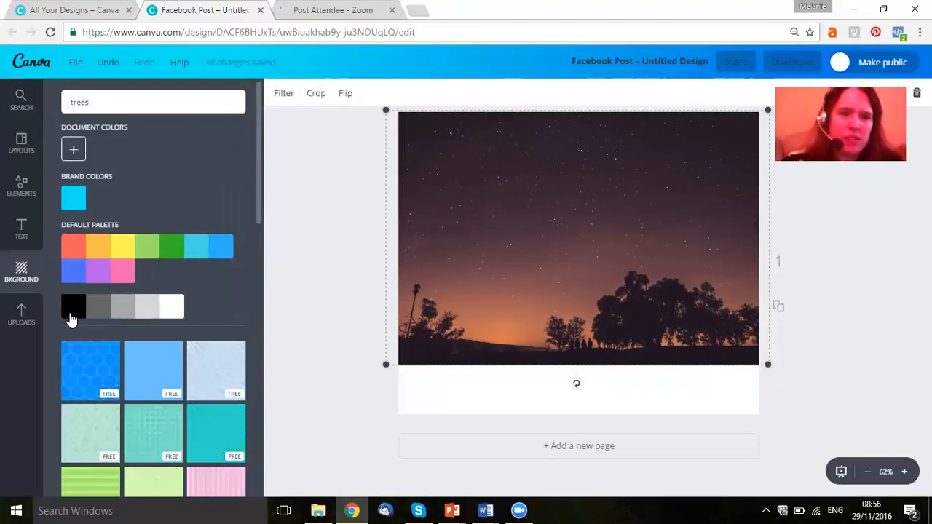
{"action": "left_click", "coordinate": [72, 321]}
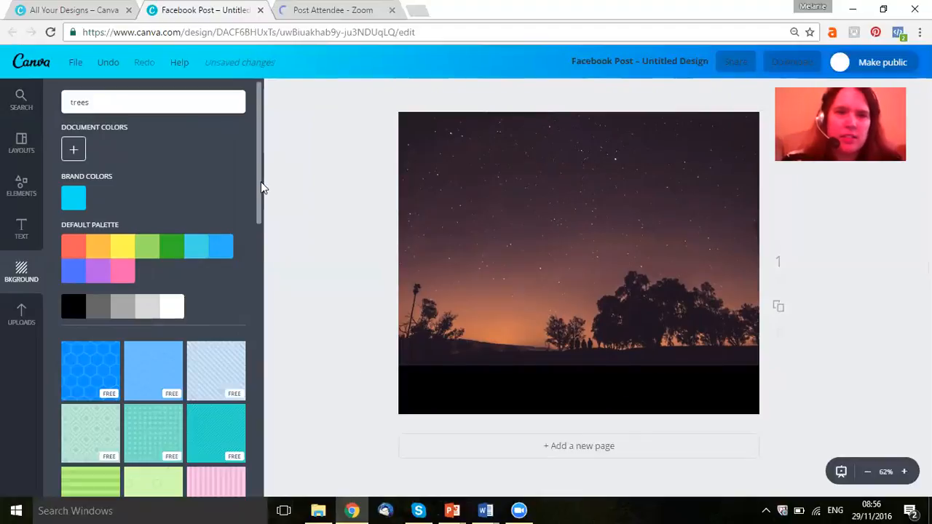
{"action": "scroll", "coordinate": [266, 241], "scroll_direction": "down", "scroll_amount": 3}
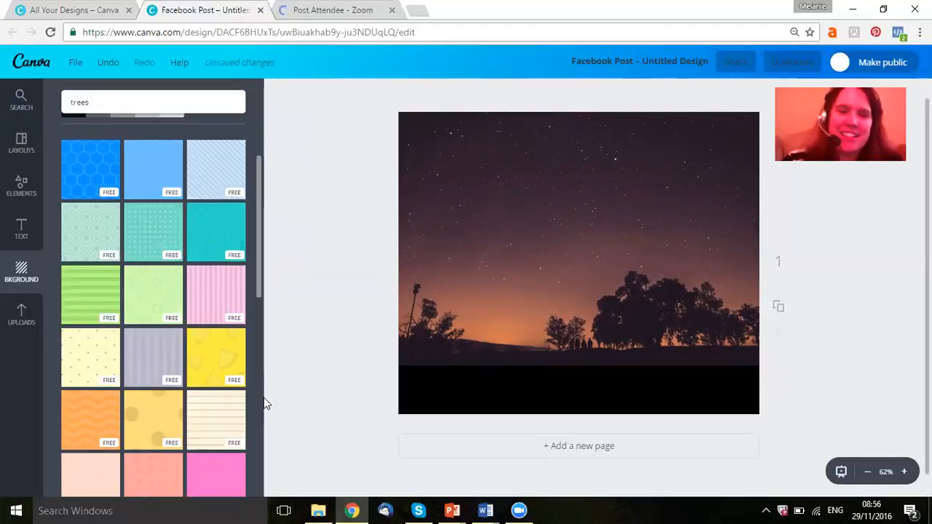
{"action": "scroll", "coordinate": [266, 404], "scroll_direction": "down", "scroll_amount": 5}
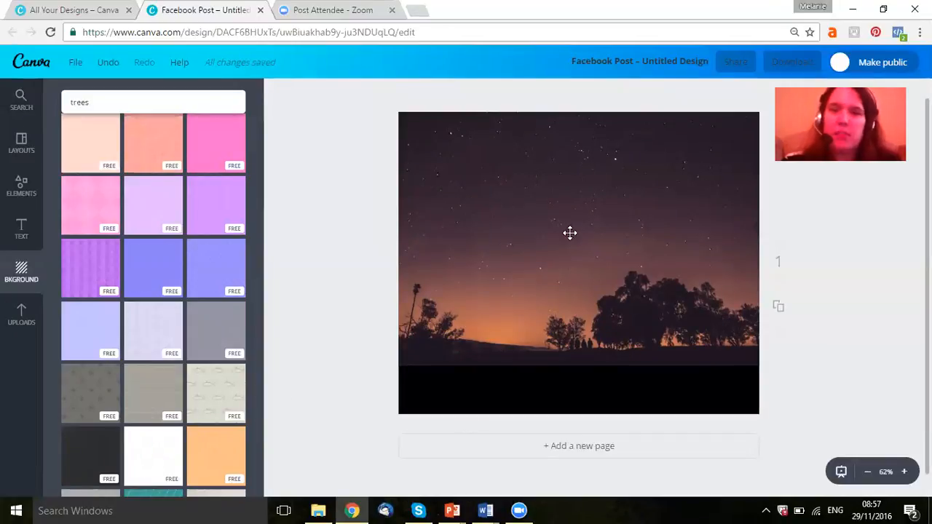
- Add the uploaded STOMP Social Media Training logo to the page, shrink it over the trees, and remove it from the design
{"action": "left_click", "coordinate": [21, 318]}
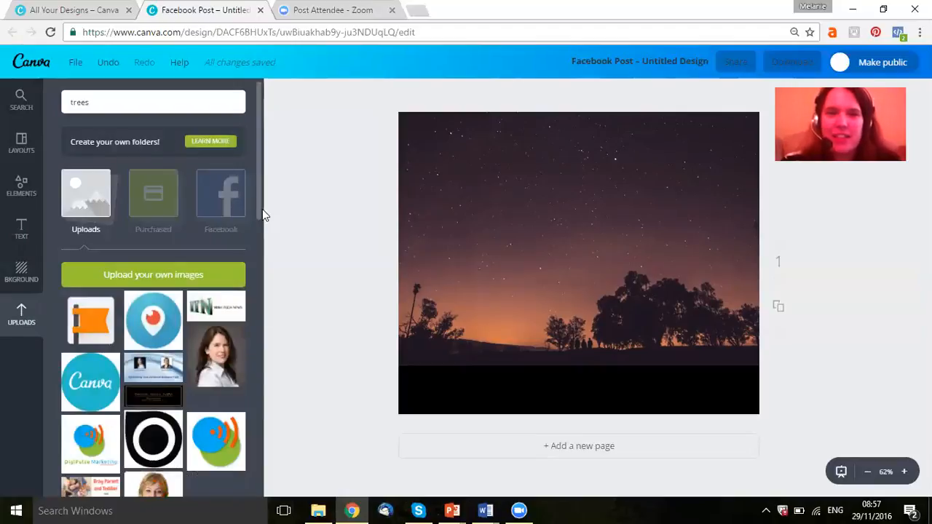
{"action": "left_click_drag", "start_coordinate": [258, 208], "coordinate": [276, 308]}
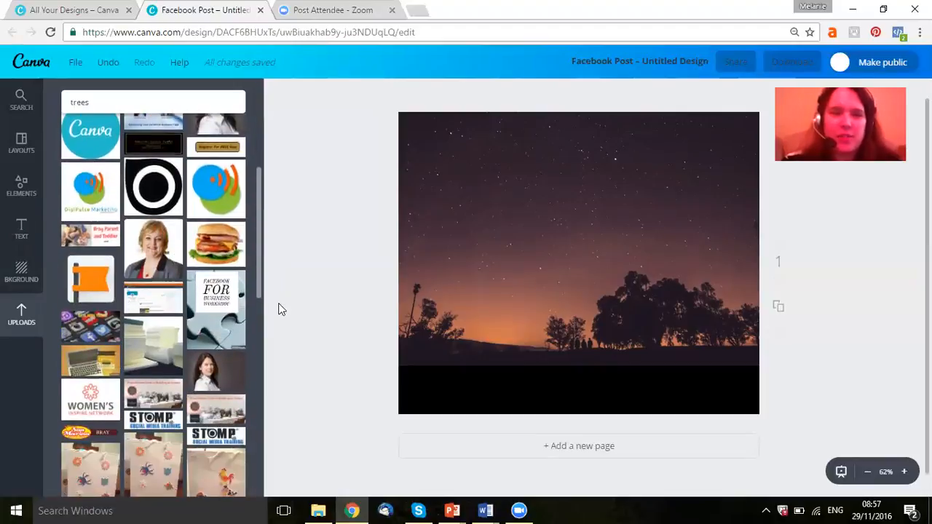
{"action": "left_click", "coordinate": [152, 422]}
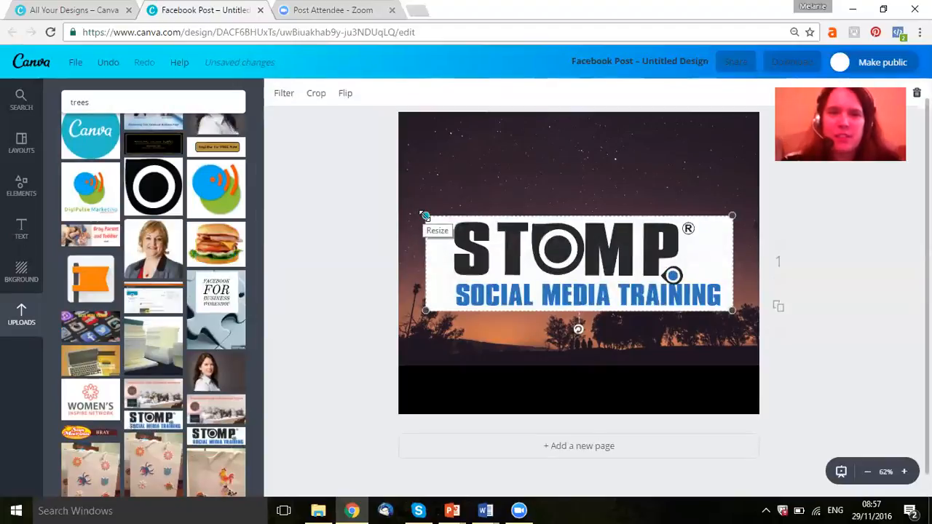
{"action": "left_click_drag", "start_coordinate": [474, 256], "coordinate": [599, 323]}
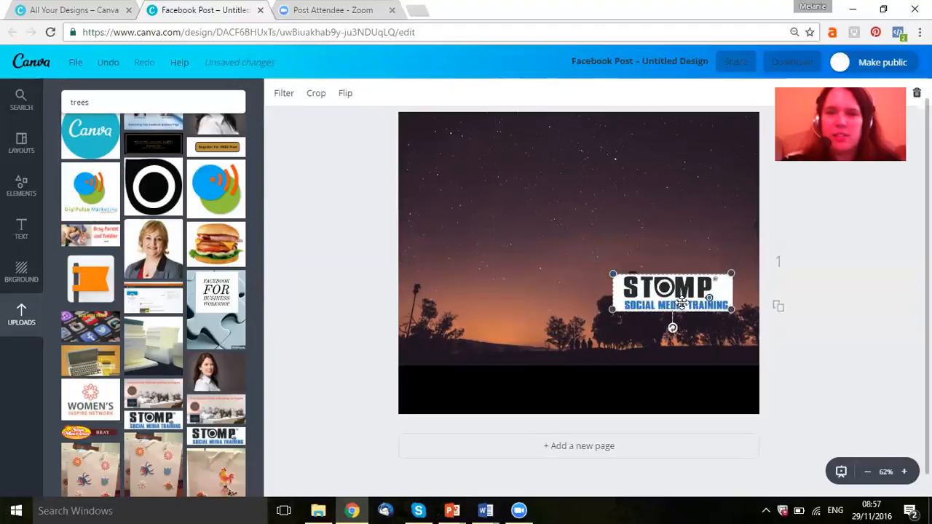
{"action": "left_click_drag", "start_coordinate": [690, 356], "coordinate": [254, 211]}
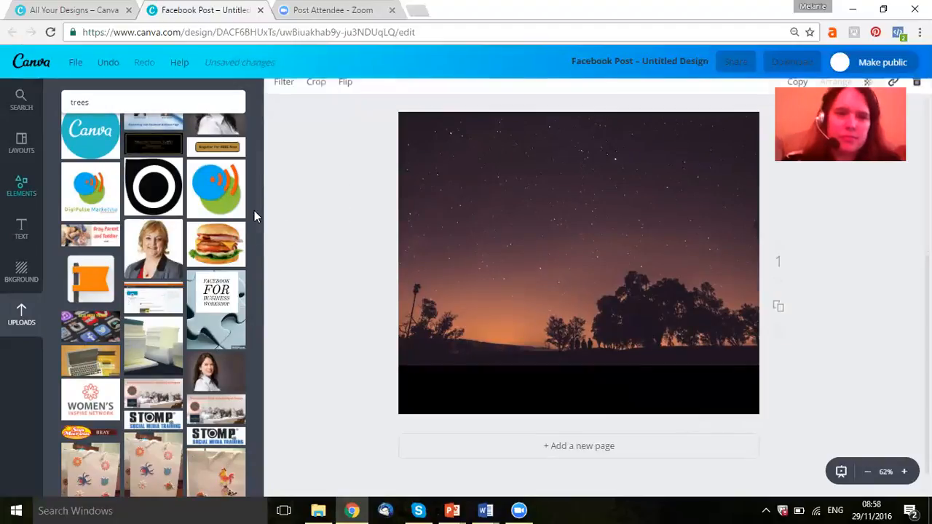
{"action": "scroll", "coordinate": [254, 117], "scroll_direction": "up", "scroll_amount": 5}
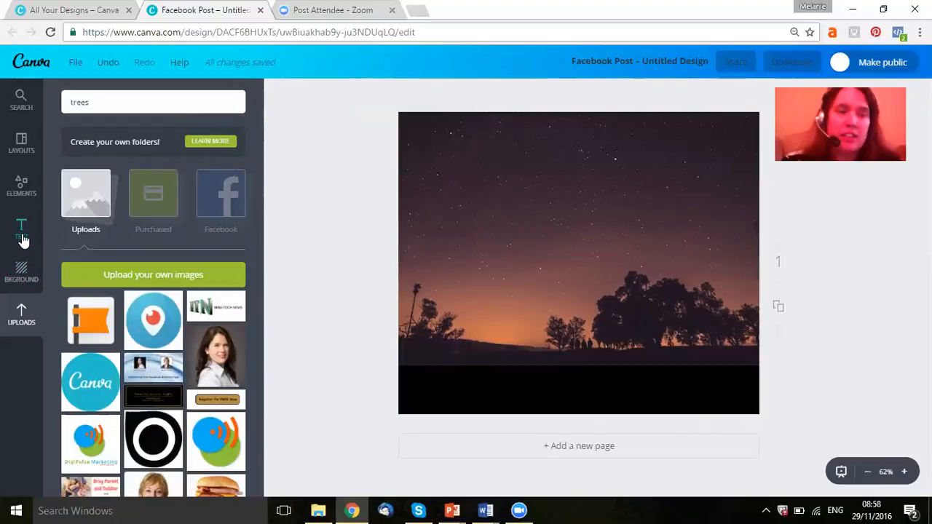
- Look through the element categories, the Canva layouts and the free text designs
{"action": "left_click", "coordinate": [23, 190]}
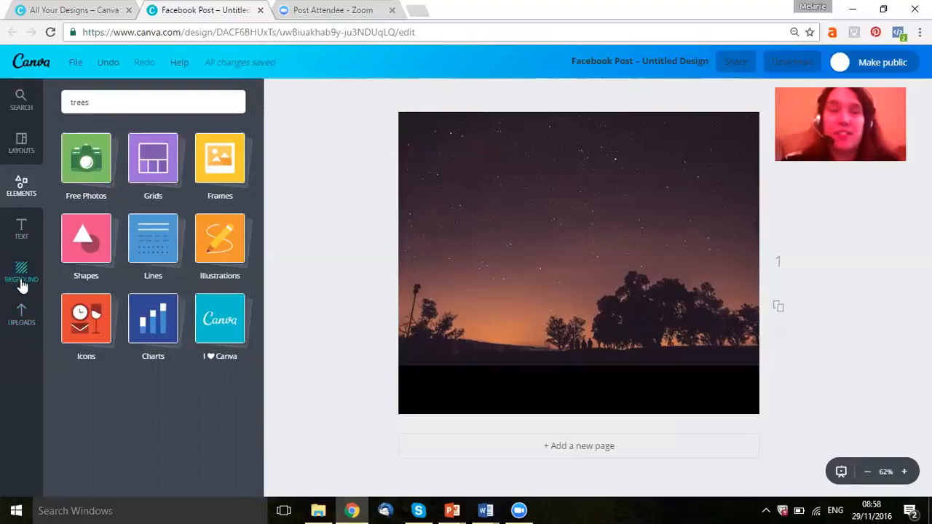
{"action": "left_click", "coordinate": [21, 142]}
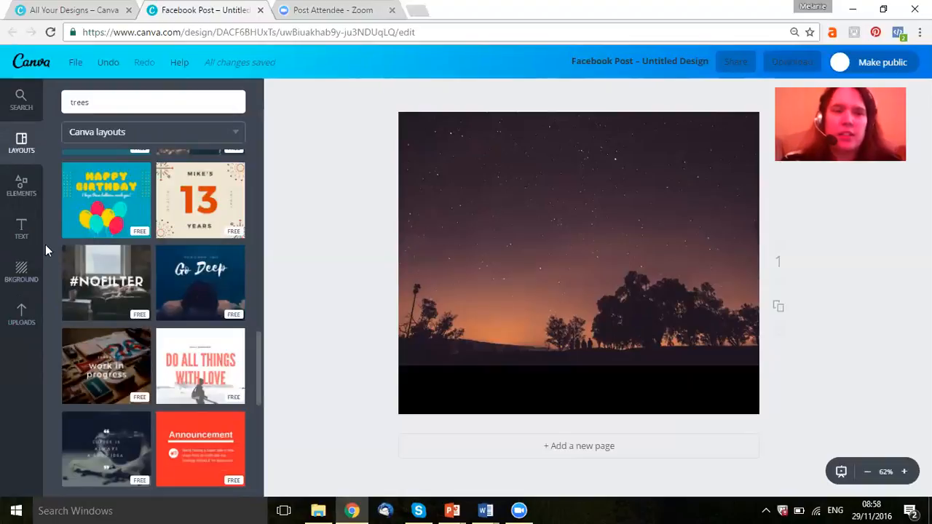
{"action": "left_click", "coordinate": [19, 235]}
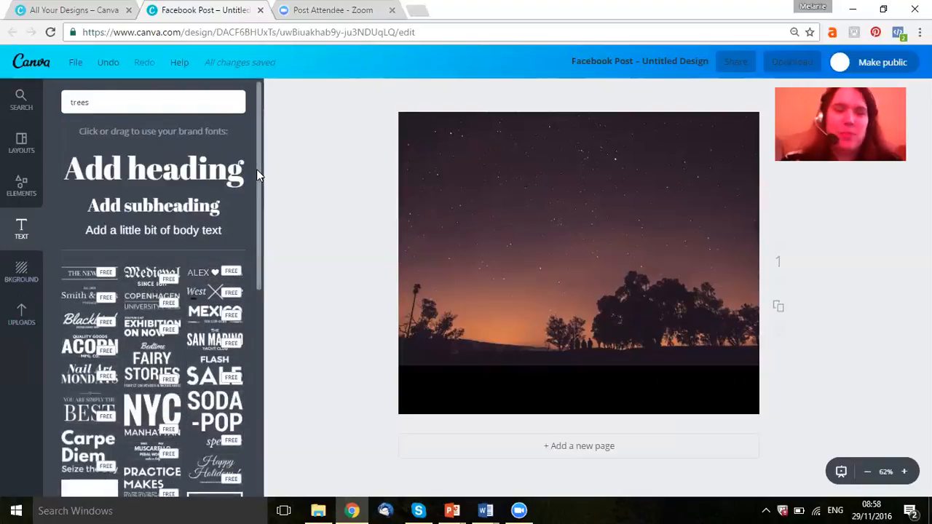
{"action": "scroll", "coordinate": [262, 182], "scroll_direction": "down", "scroll_amount": 3}
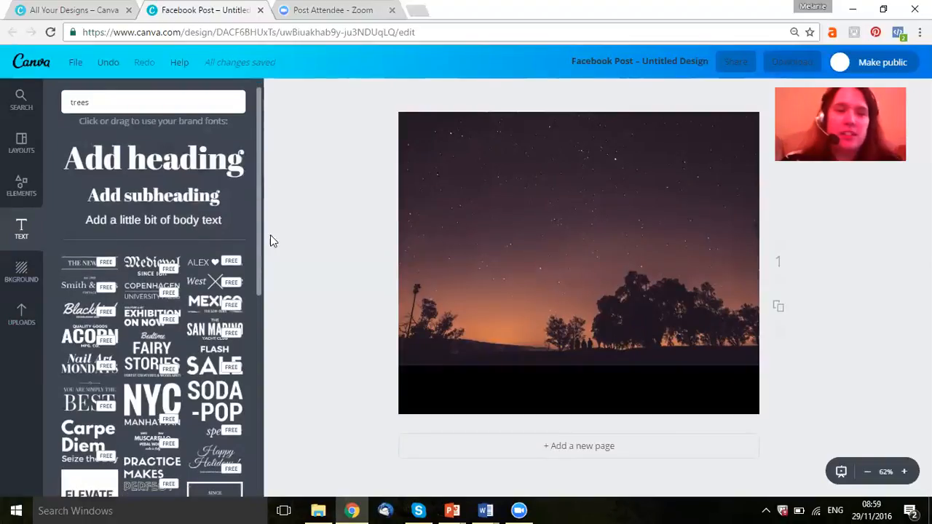
{"action": "left_click_drag", "start_coordinate": [281, 317], "coordinate": [287, 447]}
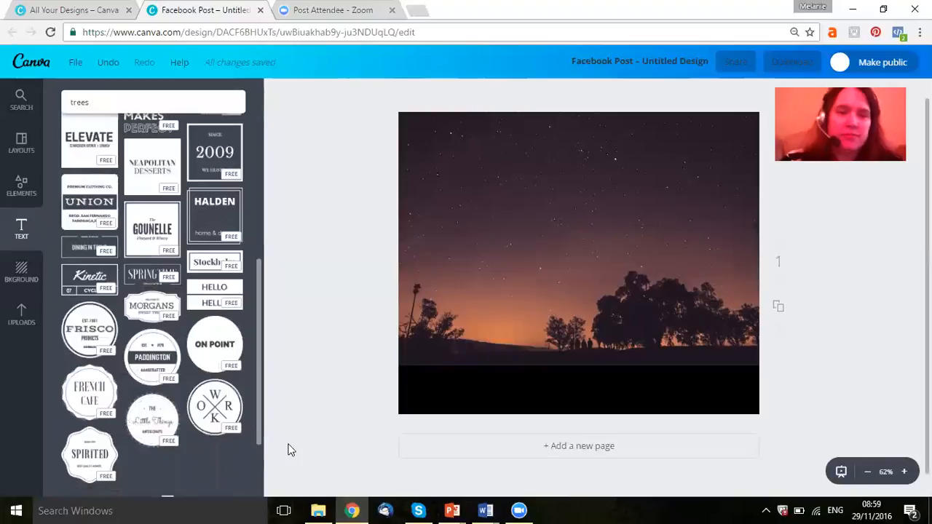
{"action": "scroll", "coordinate": [282, 385], "scroll_direction": "down", "scroll_amount": 3}
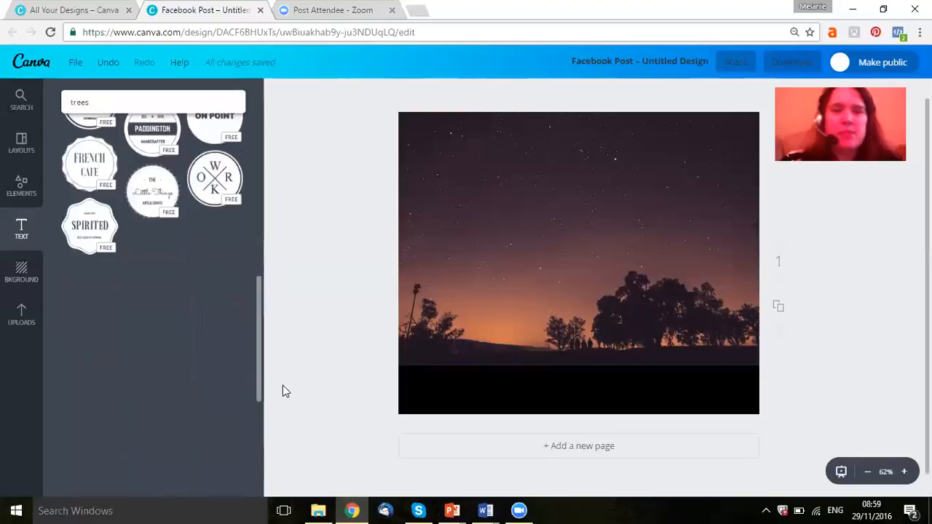
{"action": "left_click_drag", "start_coordinate": [281, 296], "coordinate": [264, 175]}
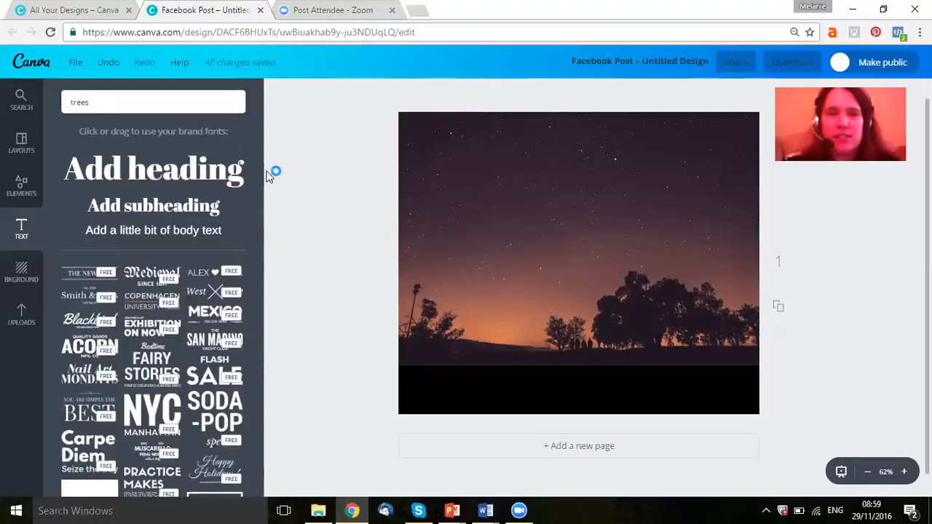
- Add a heading to the page and move it up into the sky above the tree silhouettes
{"action": "left_click", "coordinate": [204, 176]}
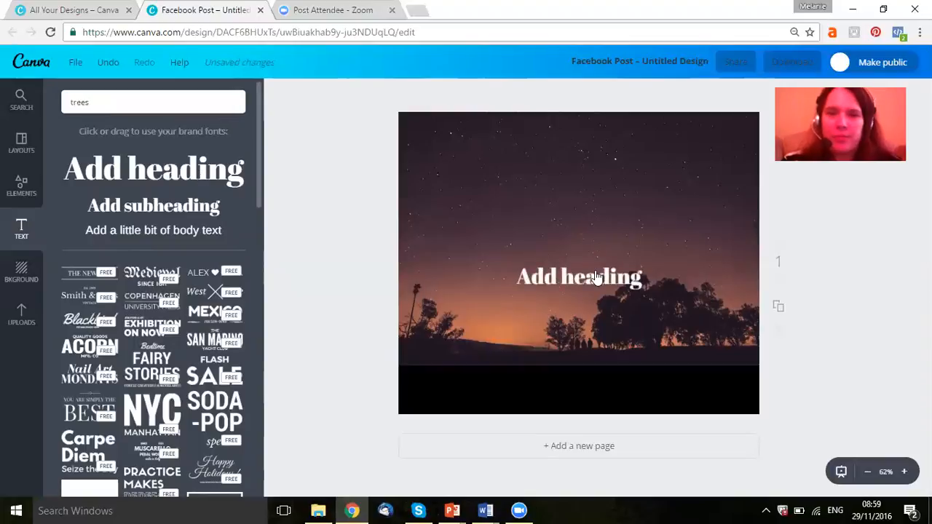
{"action": "left_click", "coordinate": [595, 276]}
{"action": "left_click", "coordinate": [591, 265]}
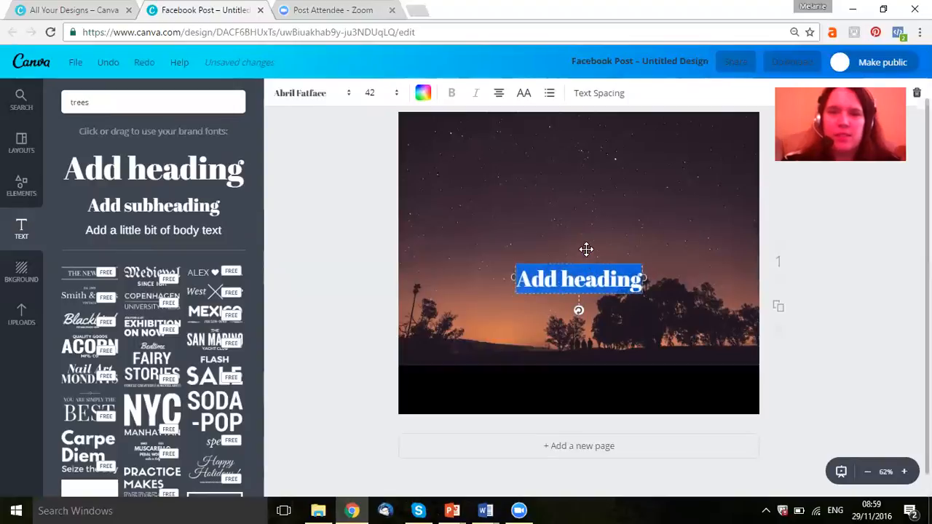
{"action": "mouse_move", "coordinate": [582, 235]}
{"action": "left_mouse_down"}
{"action": "mouse_move", "coordinate": [578, 204]}
{"action": "mouse_move", "coordinate": [585, 238]}
{"action": "mouse_move", "coordinate": [583, 217]}
{"action": "mouse_move", "coordinate": [589, 231]}
{"action": "mouse_move", "coordinate": [601, 225]}
{"action": "left_mouse_up"}
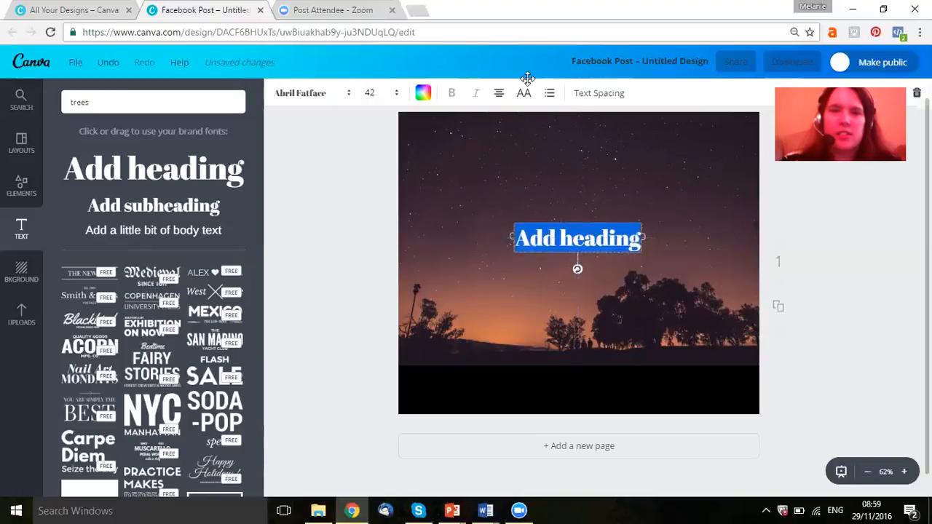
- Change the heading's font to Courgette
{"action": "left_click", "coordinate": [349, 95]}
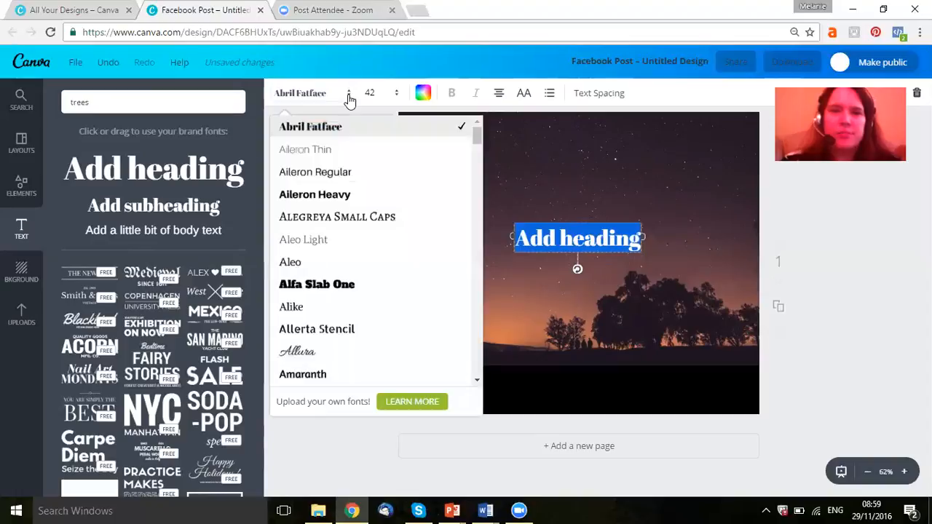
{"action": "left_click_drag", "start_coordinate": [479, 140], "coordinate": [490, 193]}
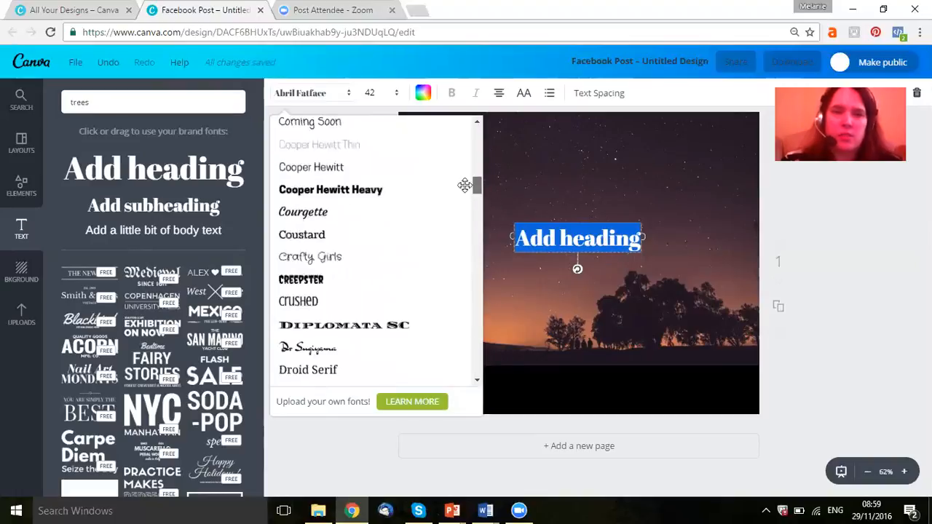
{"action": "left_click", "coordinate": [323, 213]}
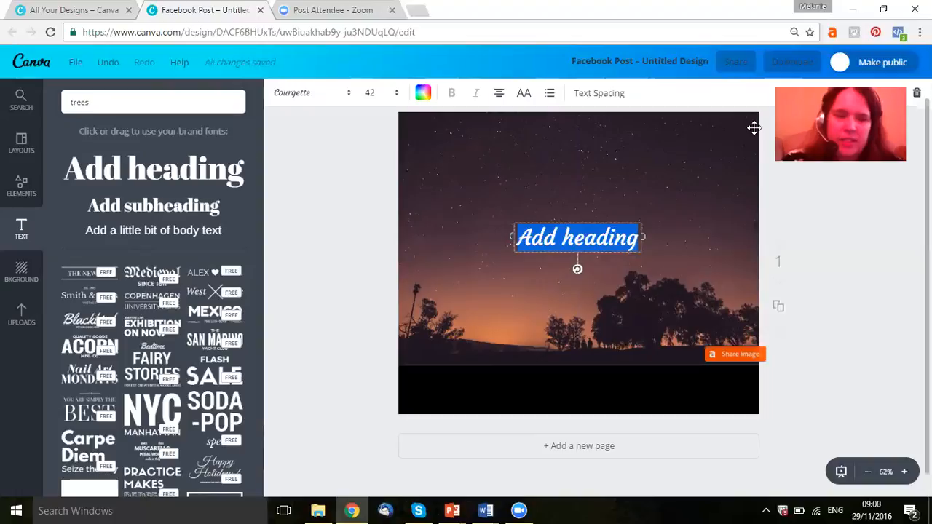
- Replace the heading text with "A New Day Begins...." and view the available text colours
{"action": "type", "text": "A"}
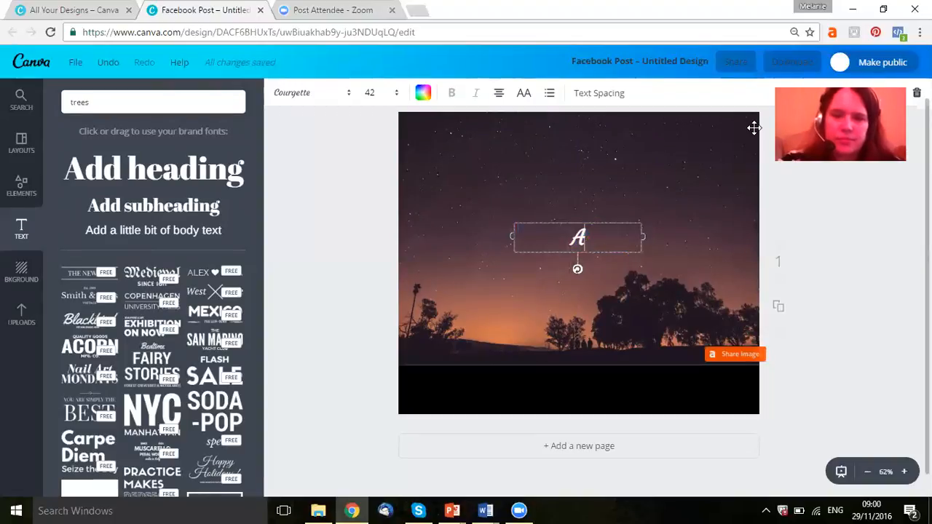
{"action": "type", "text": " N"}
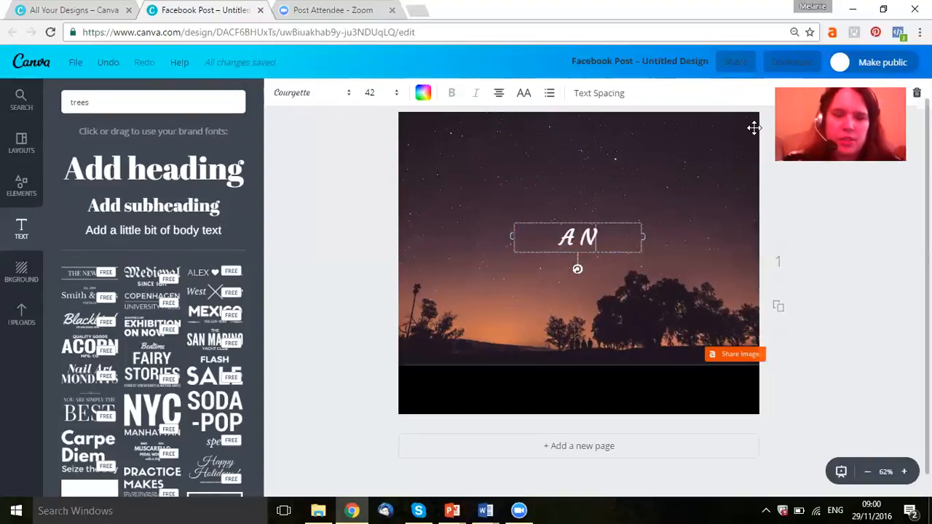
{"action": "type", "text": "ew Day"}
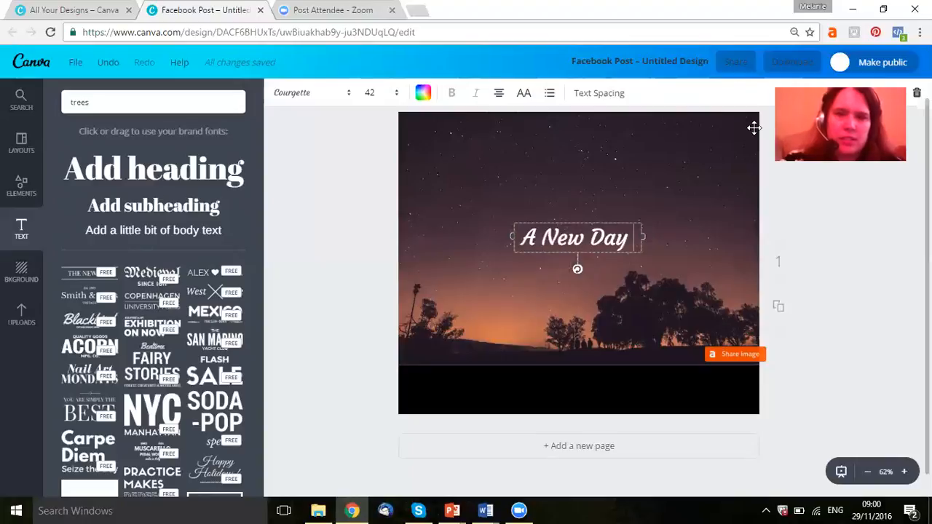
{"action": "type", "text": " B"}
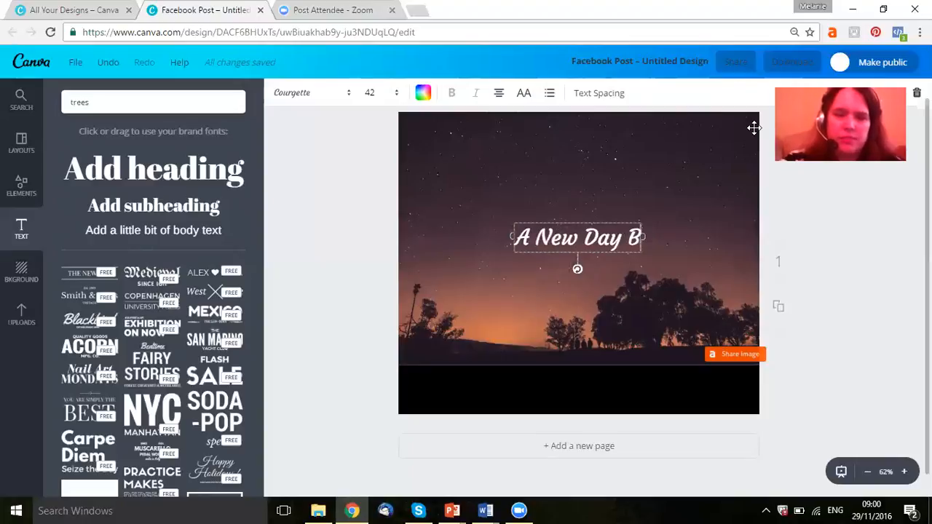
{"action": "type", "text": "egins...."}
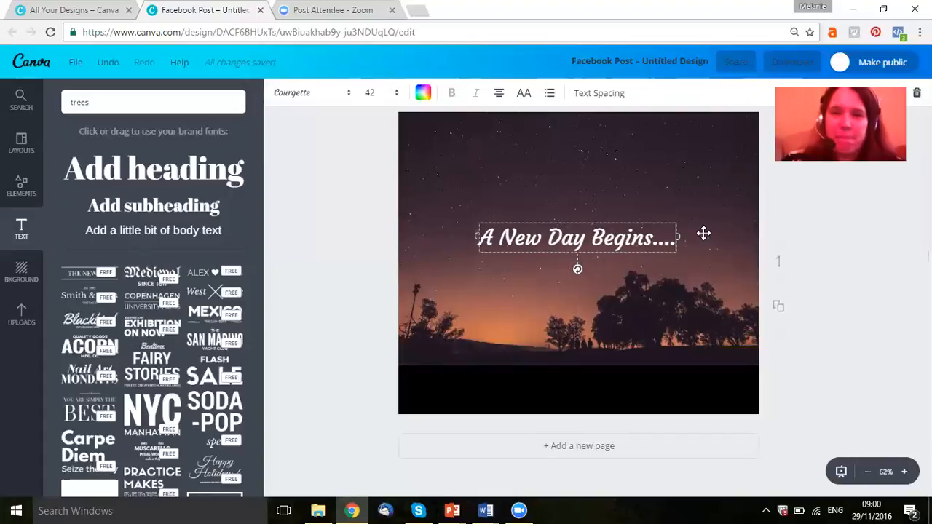
{"action": "left_click", "coordinate": [423, 95]}
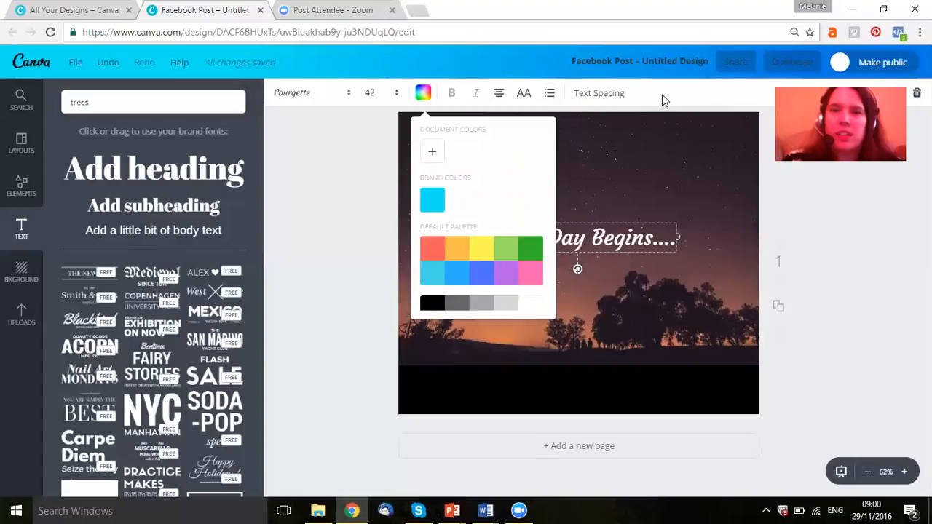
{"action": "left_click", "coordinate": [707, 98]}
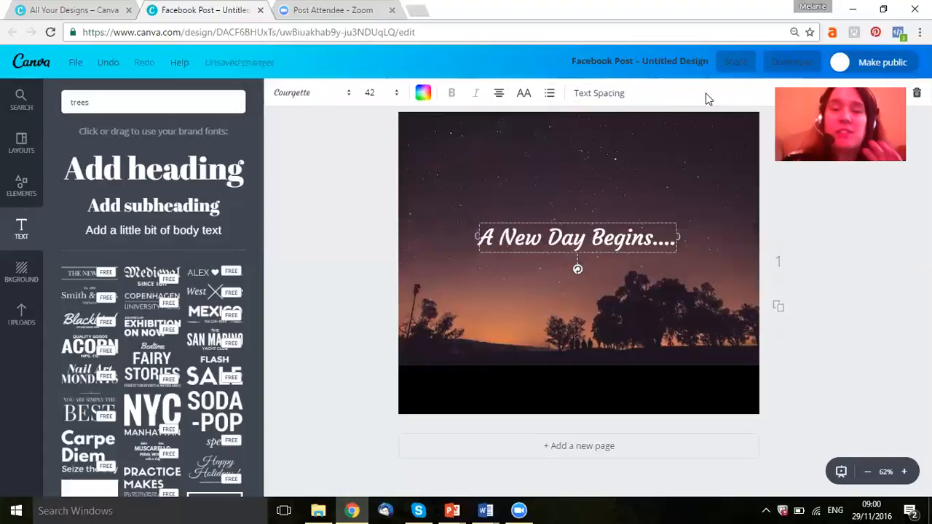